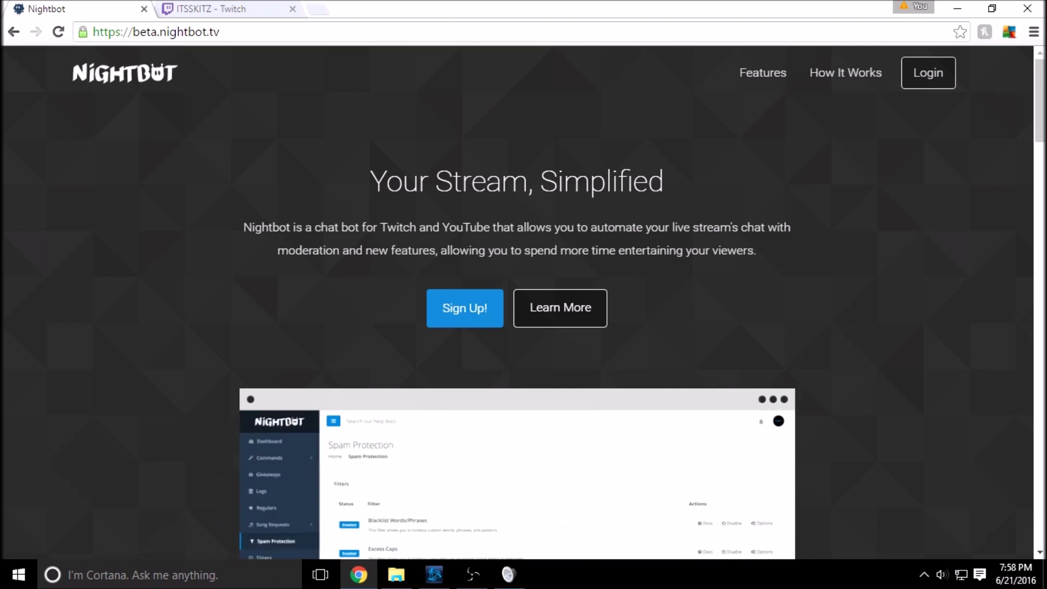
Step: Log in to Nightbot using the Twitch account to reach the dashboard
{"action": "left_click", "coordinate": [928, 73]}
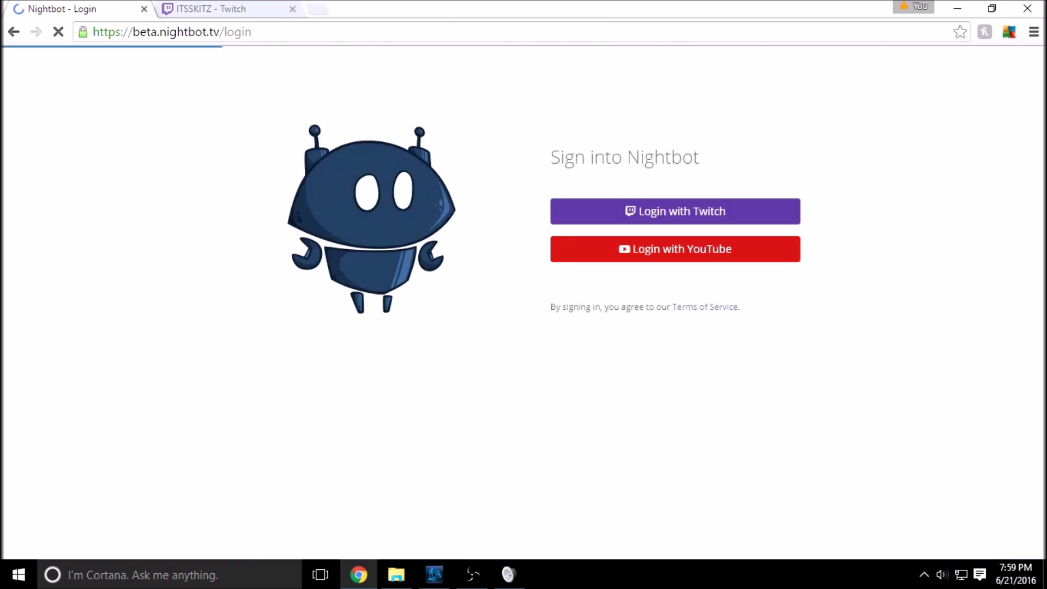
{"action": "left_click", "coordinate": [675, 211]}
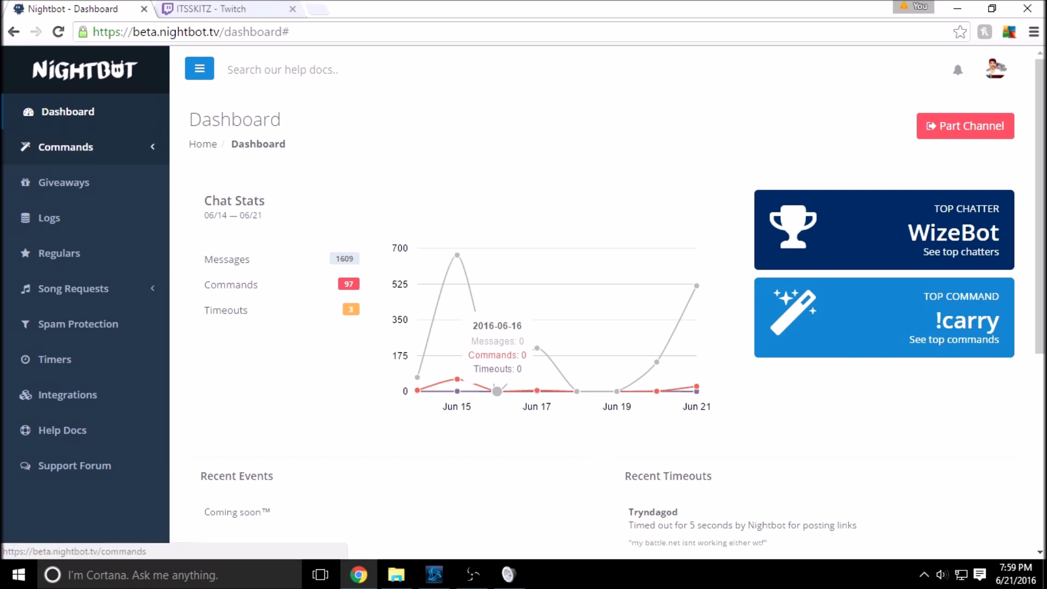
Step: Browse Nightbot's Default and Custom command lists, then bring the Twitch channel page forward
{"action": "left_click", "coordinate": [66, 146]}
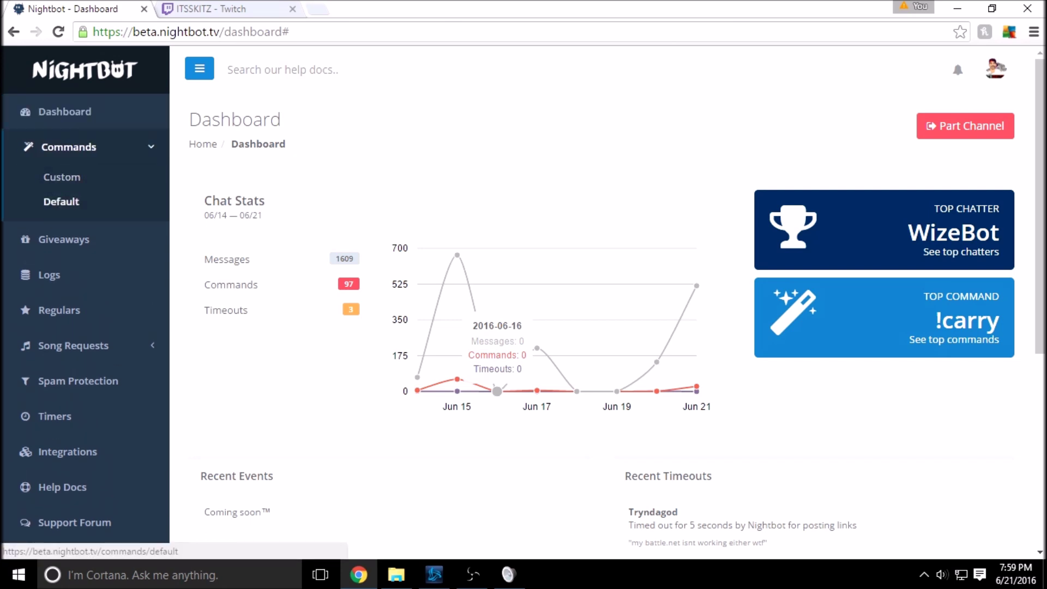
{"action": "left_click", "coordinate": [62, 201]}
{"action": "scroll", "coordinate": [61, 201], "scroll_direction": "down", "scroll_amount": 2}
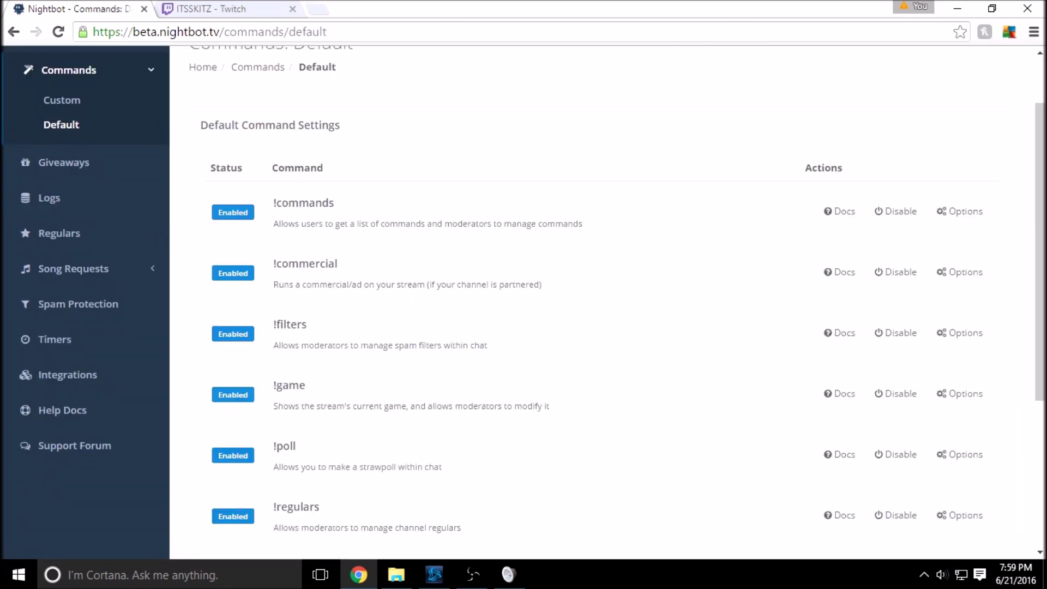
{"action": "scroll", "coordinate": [605, 303], "scroll_direction": "down", "scroll_amount": 4}
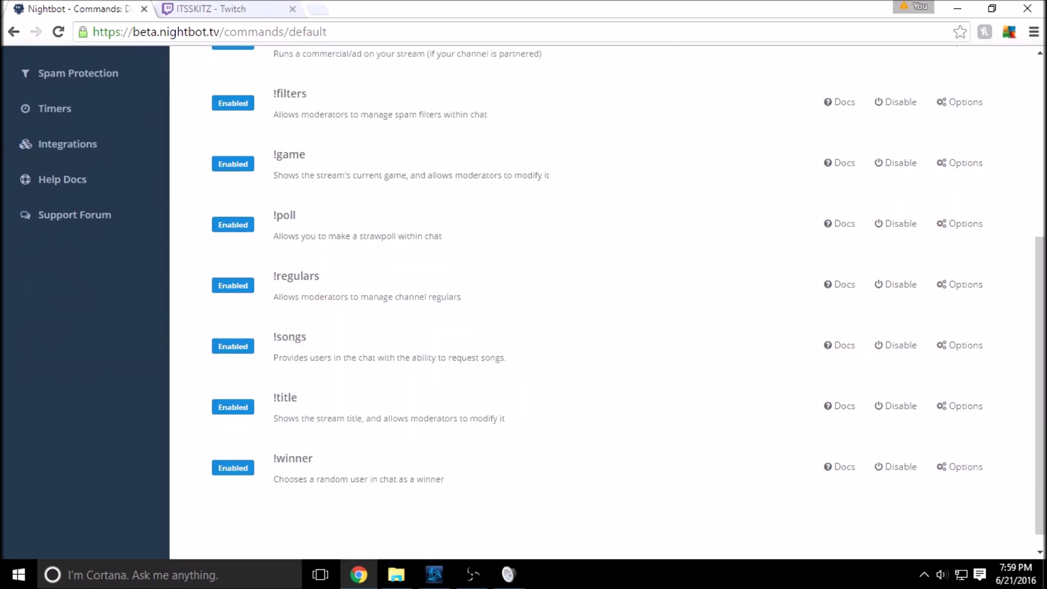
{"action": "scroll", "coordinate": [605, 303], "scroll_direction": "up", "scroll_amount": 5}
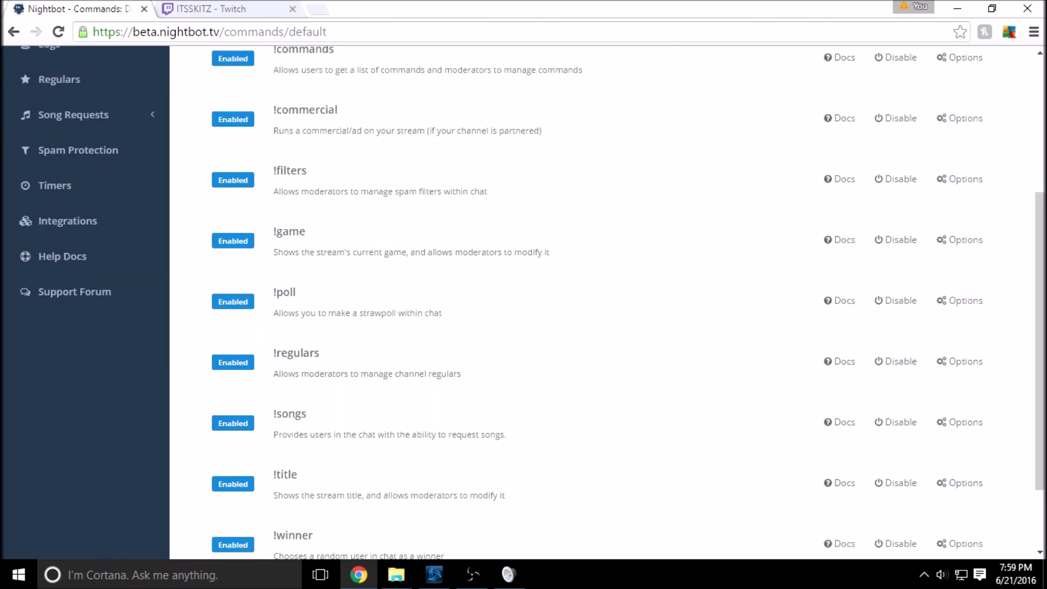
{"action": "scroll", "coordinate": [605, 302], "scroll_direction": "down", "scroll_amount": 3}
{"action": "scroll", "coordinate": [605, 302], "scroll_direction": "up", "scroll_amount": 3}
{"action": "scroll", "coordinate": [605, 302], "scroll_direction": "down", "scroll_amount": 4}
{"action": "scroll", "coordinate": [600, 300], "scroll_direction": "up", "scroll_amount": 4}
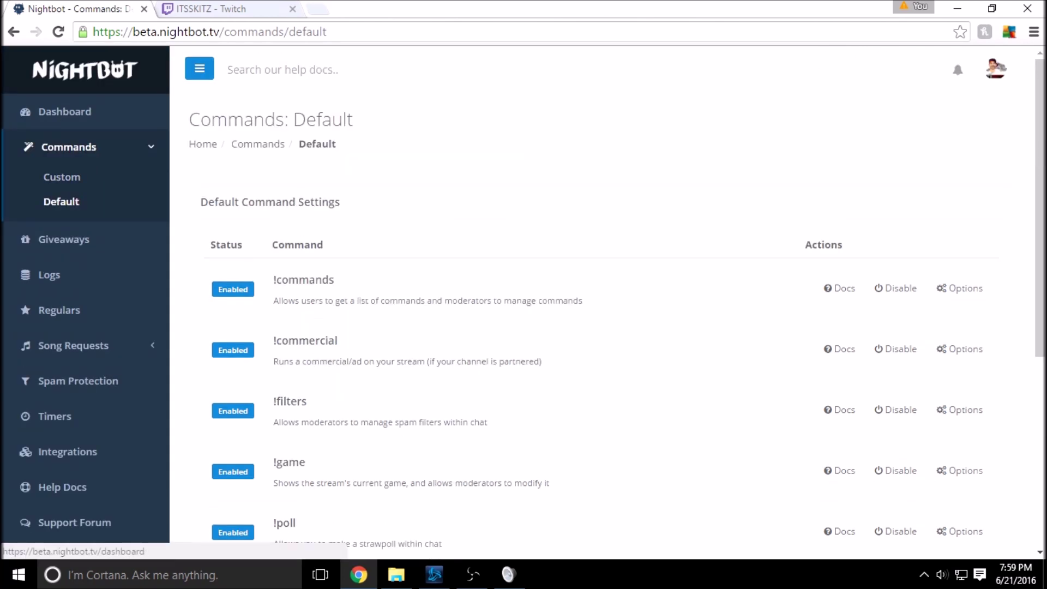
{"action": "left_click", "coordinate": [61, 177]}
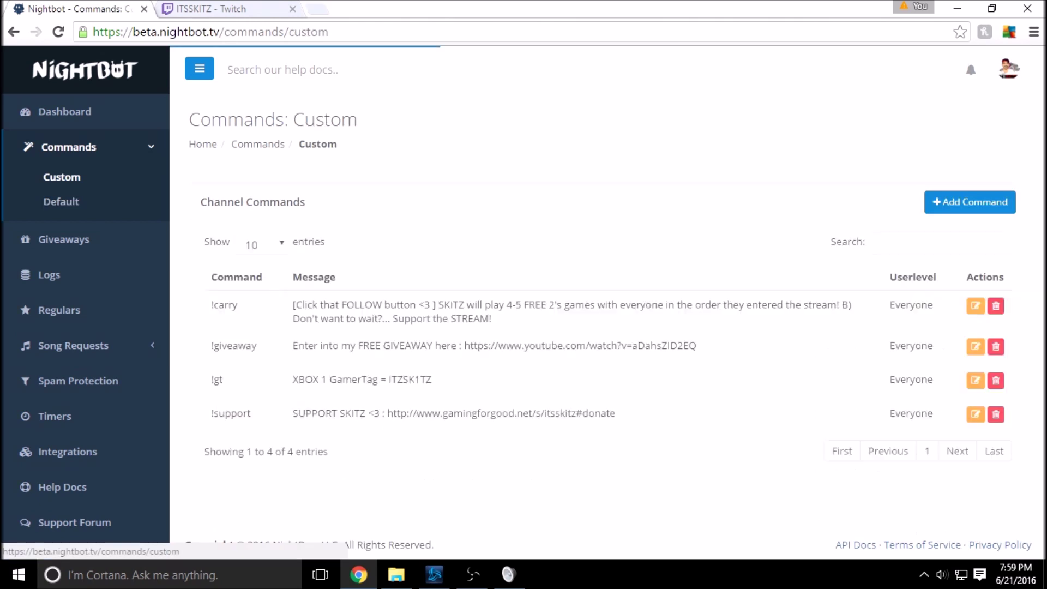
{"action": "key", "text": "ctrl+Tab"}
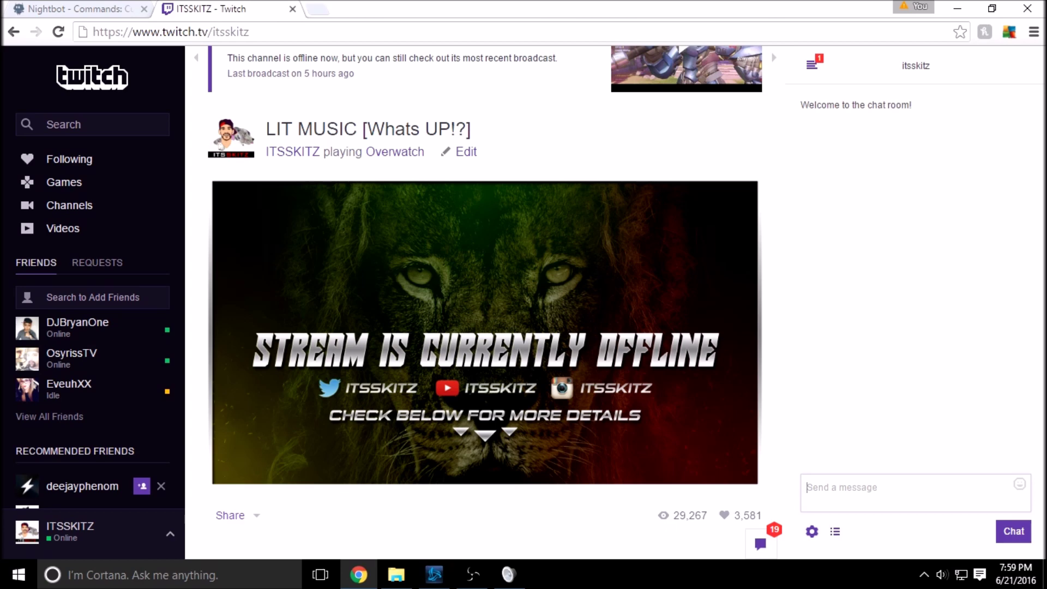
Step: Send !support in Twitch chat to get Nightbot's donation-link reply, then go back to Nightbot
{"action": "type", "text": "!support"}
{"action": "key", "text": "Return"}
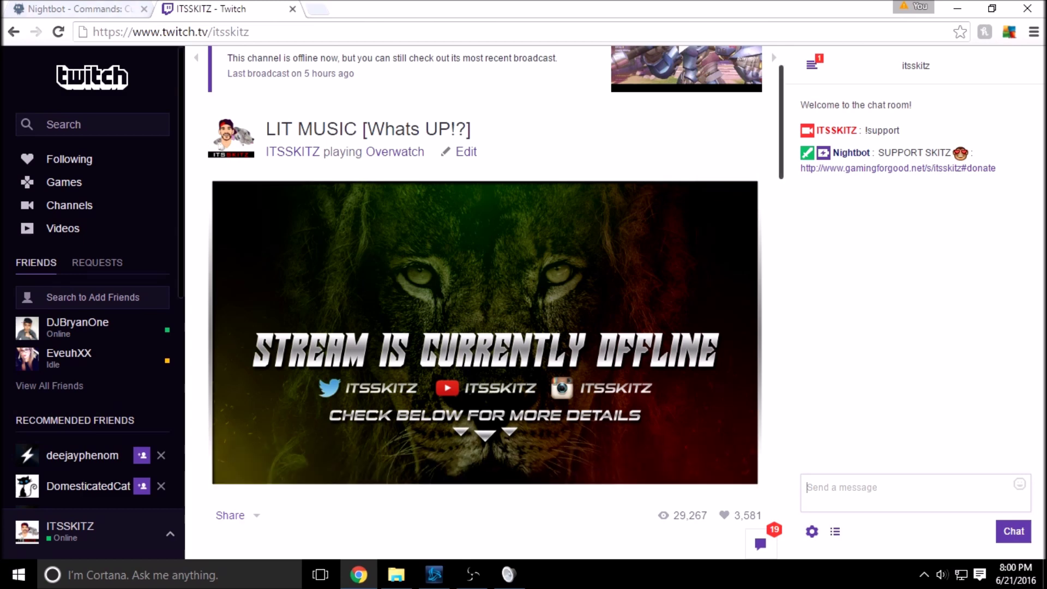
{"action": "left_click", "coordinate": [104, 9]}
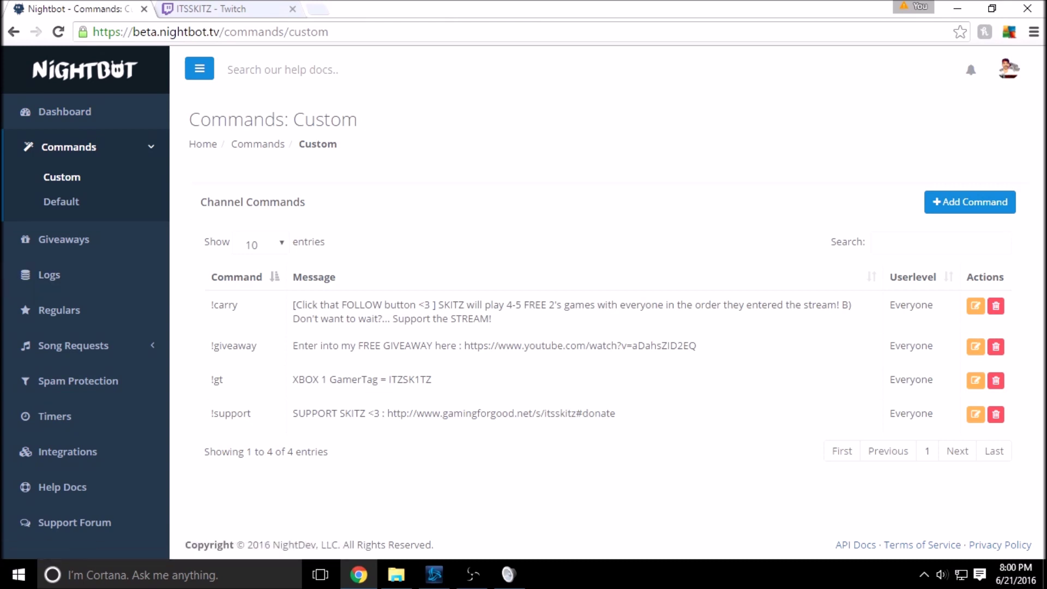
Step: Start a new custom command !youtube with the message 'SUB TO MY YOUTUBE' plus the channel URL
{"action": "left_click", "coordinate": [970, 202]}
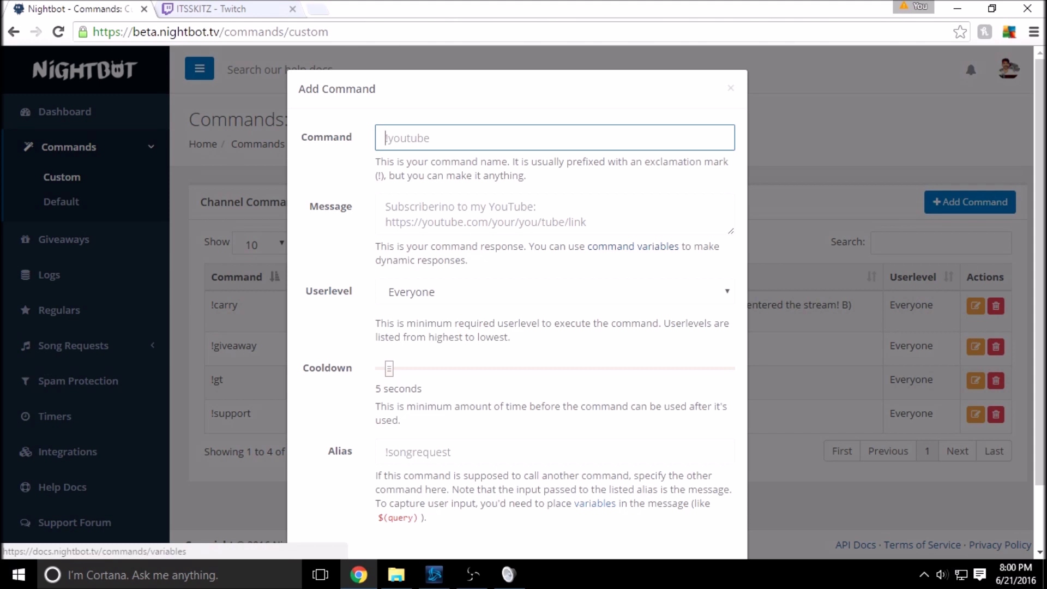
{"action": "type", "text": "!youtube"}
{"action": "left_click", "coordinate": [385, 207]}
{"action": "type", "text": "SU"}
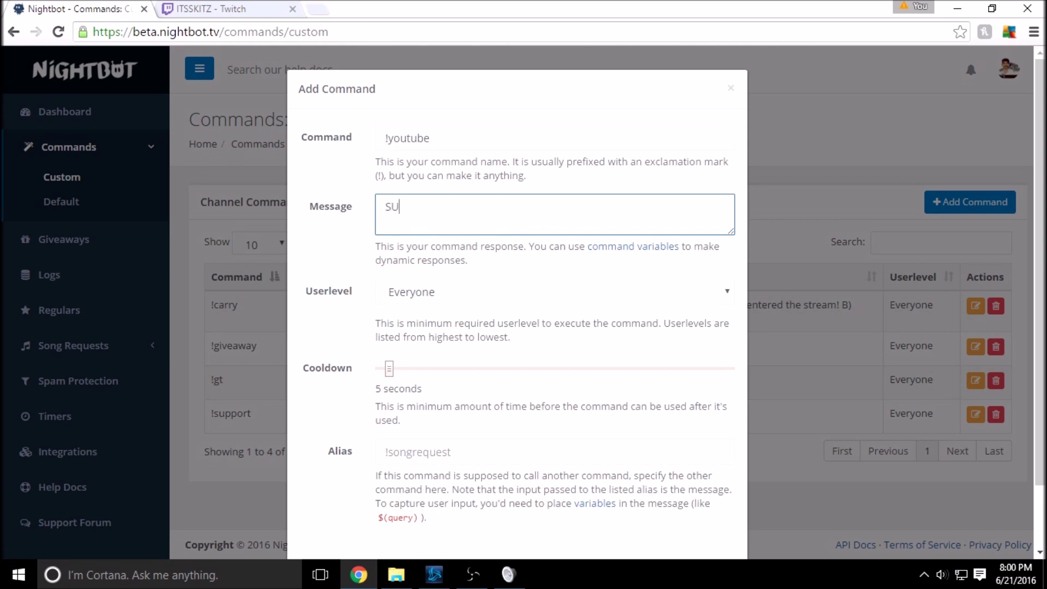
{"action": "type", "text": "B TO MY YOUTUBE"}
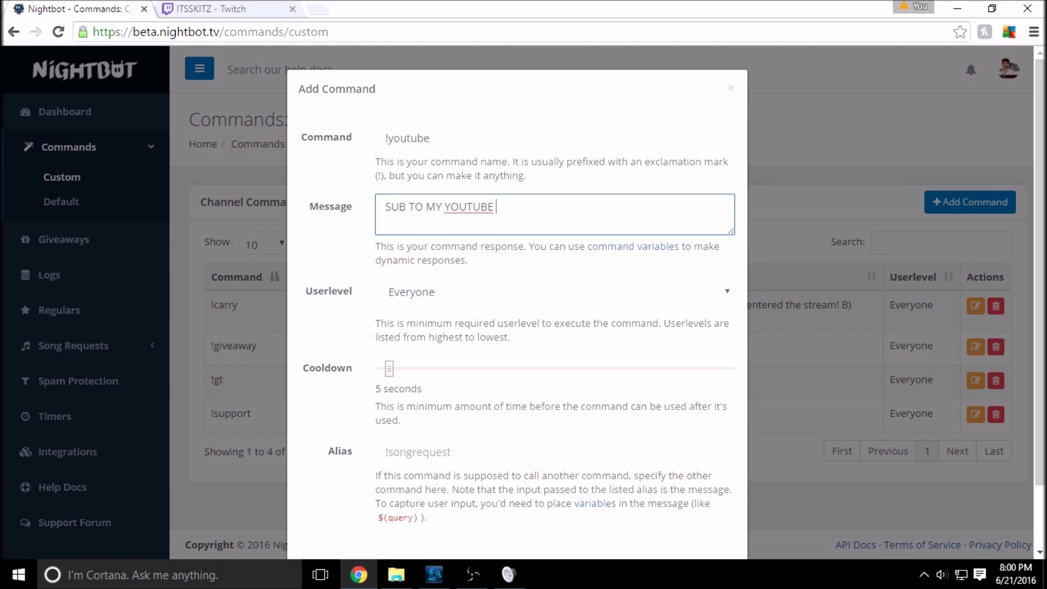
{"action": "type", "text": " www.youtube.com/ITSSKITZ"}
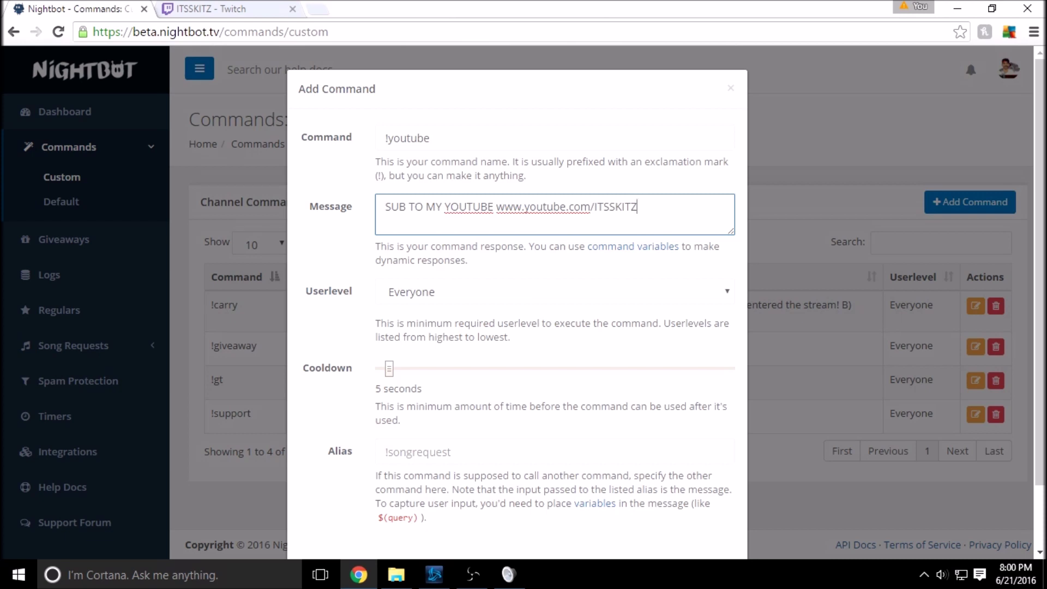
Step: Keep the userlevel at Everyone and submit the !youtube command
{"action": "left_click", "coordinate": [555, 292]}
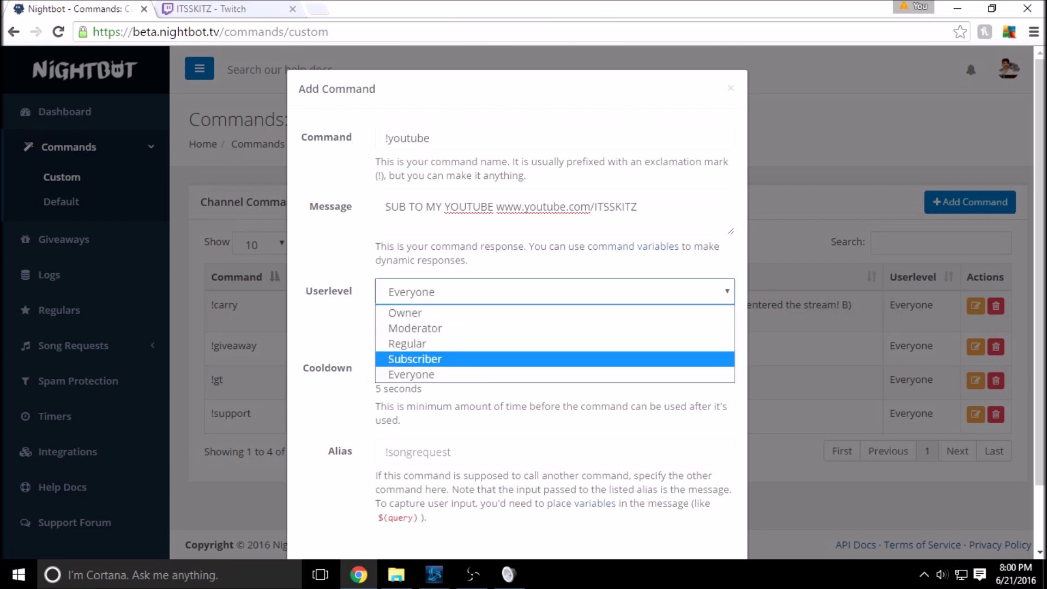
{"action": "key", "text": "Up"}
{"action": "key", "text": "Up"}
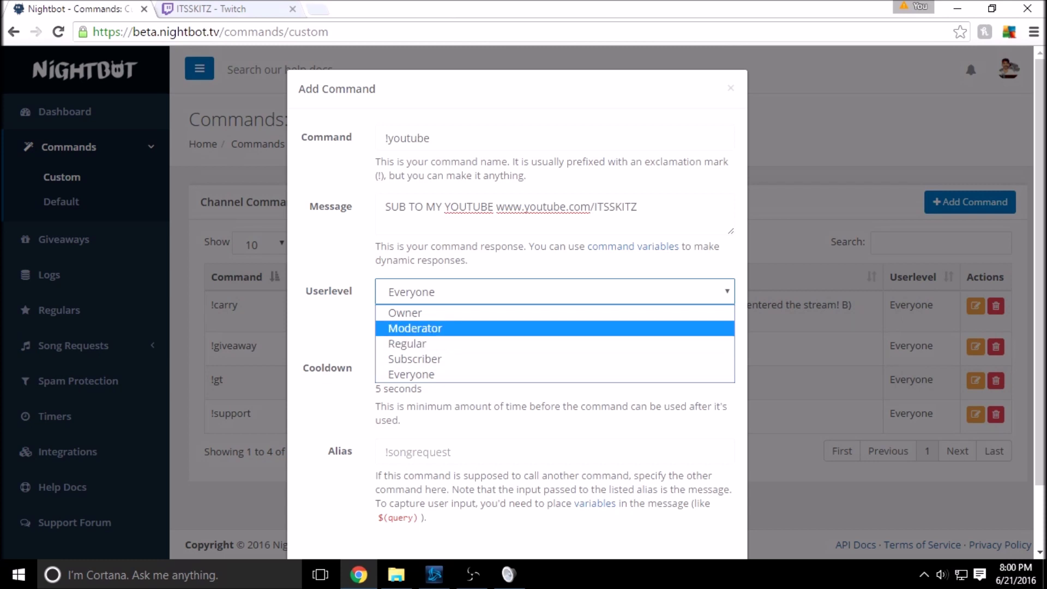
{"action": "key", "text": "Up"}
{"action": "key", "text": "Escape"}
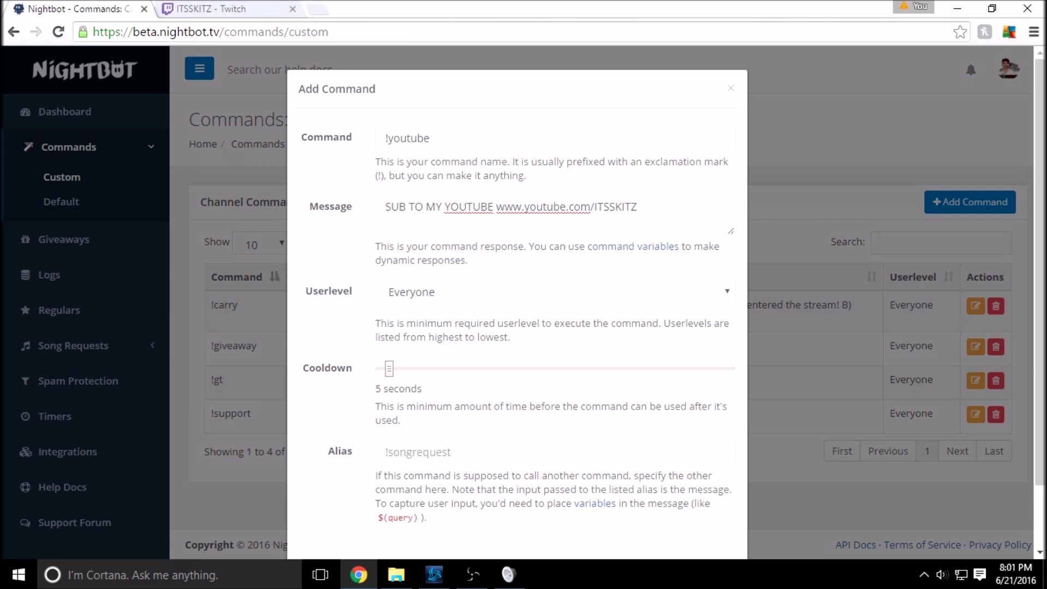
{"action": "scroll", "coordinate": [517, 300], "scroll_direction": "down", "scroll_amount": 2}
{"action": "left_click", "coordinate": [647, 510]}
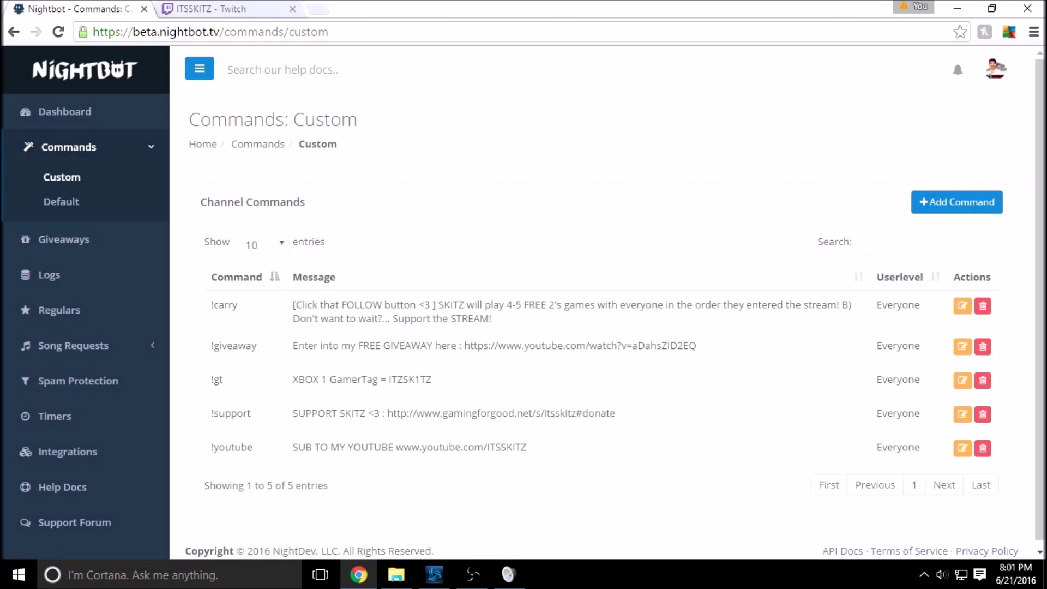
{"action": "left_click", "coordinate": [218, 9]}
Step: Send !youtube in Twitch chat to get Nightbot's subscribe message and YouTube link
{"action": "left_click", "coordinate": [807, 487]}
{"action": "type", "text": "!"}
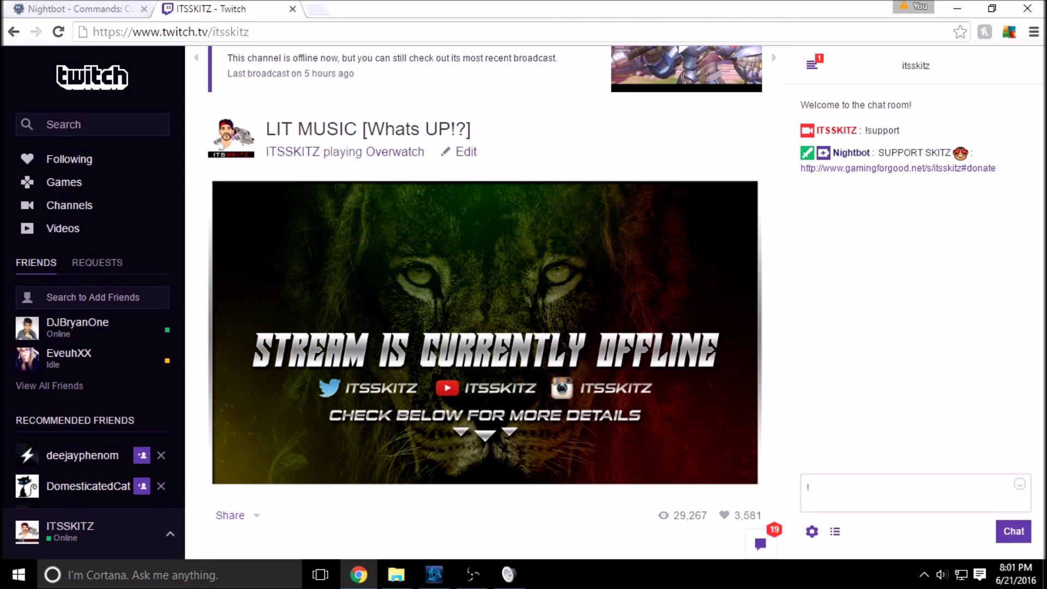
{"action": "type", "text": "youtube"}
{"action": "key", "text": "Return"}
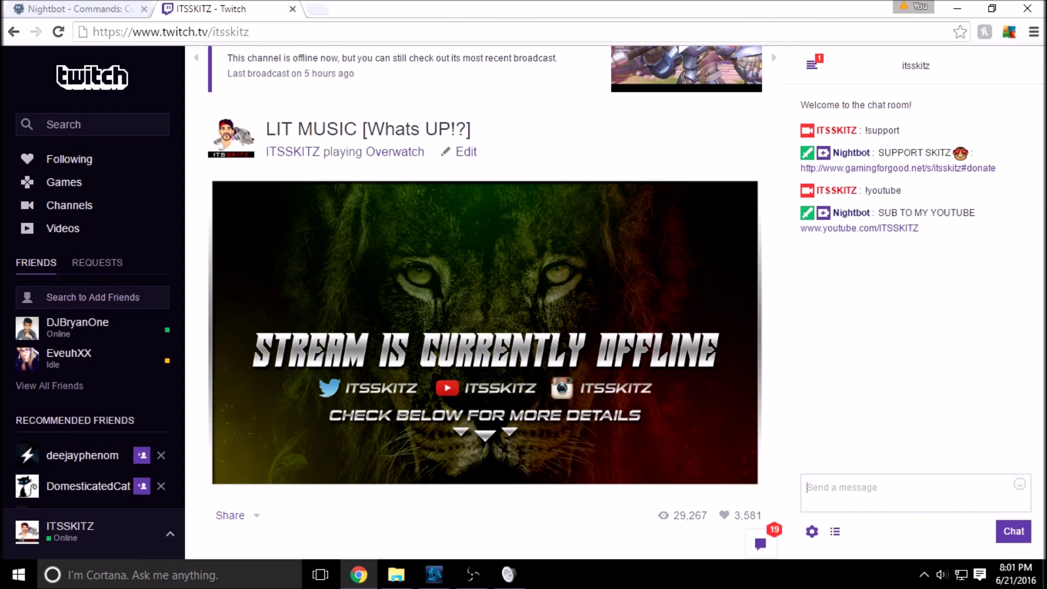